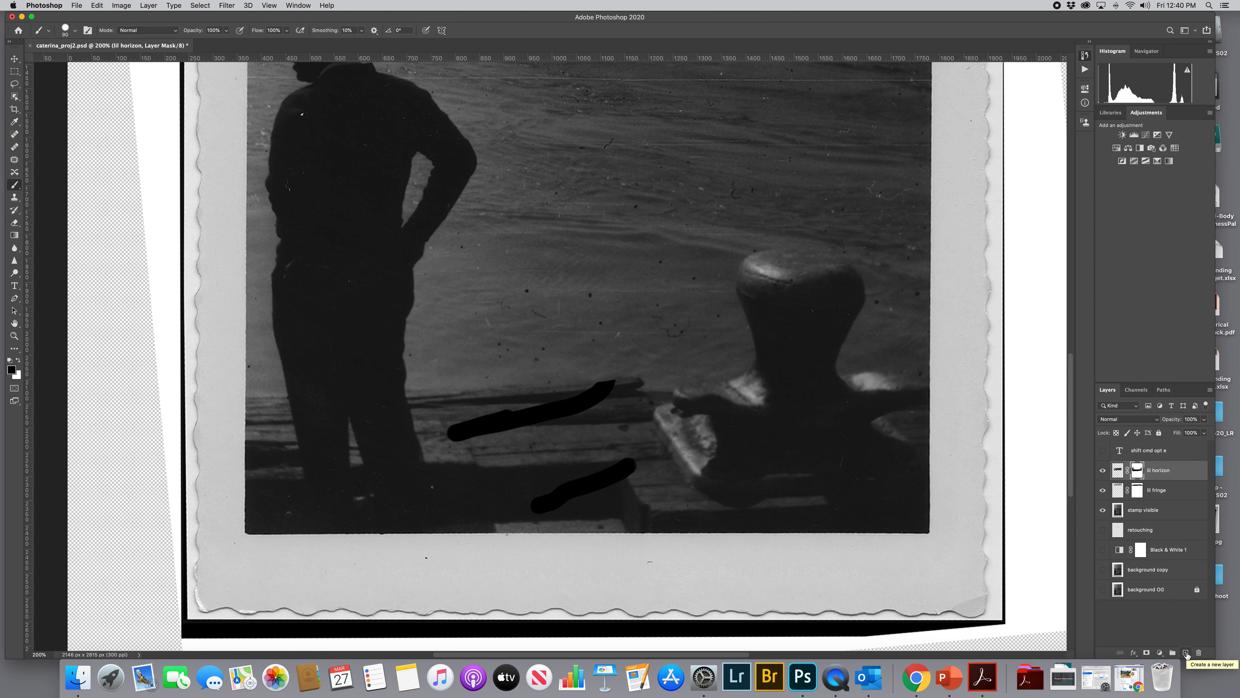
Step: Create a new layer named "retouching 2" above the lil horizon layer
{"action": "left_click", "coordinate": [1187, 654], "text": "alt"}
{"action": "type", "text": "retouching 2"}
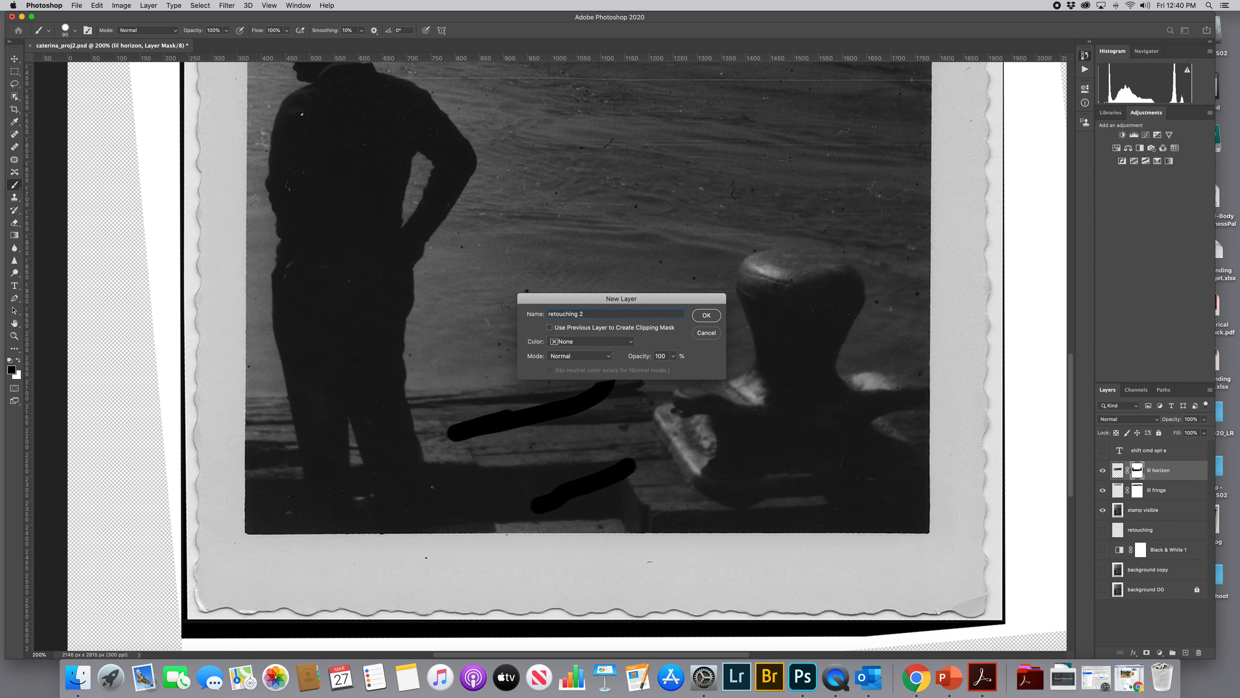
{"action": "key", "text": "Return"}
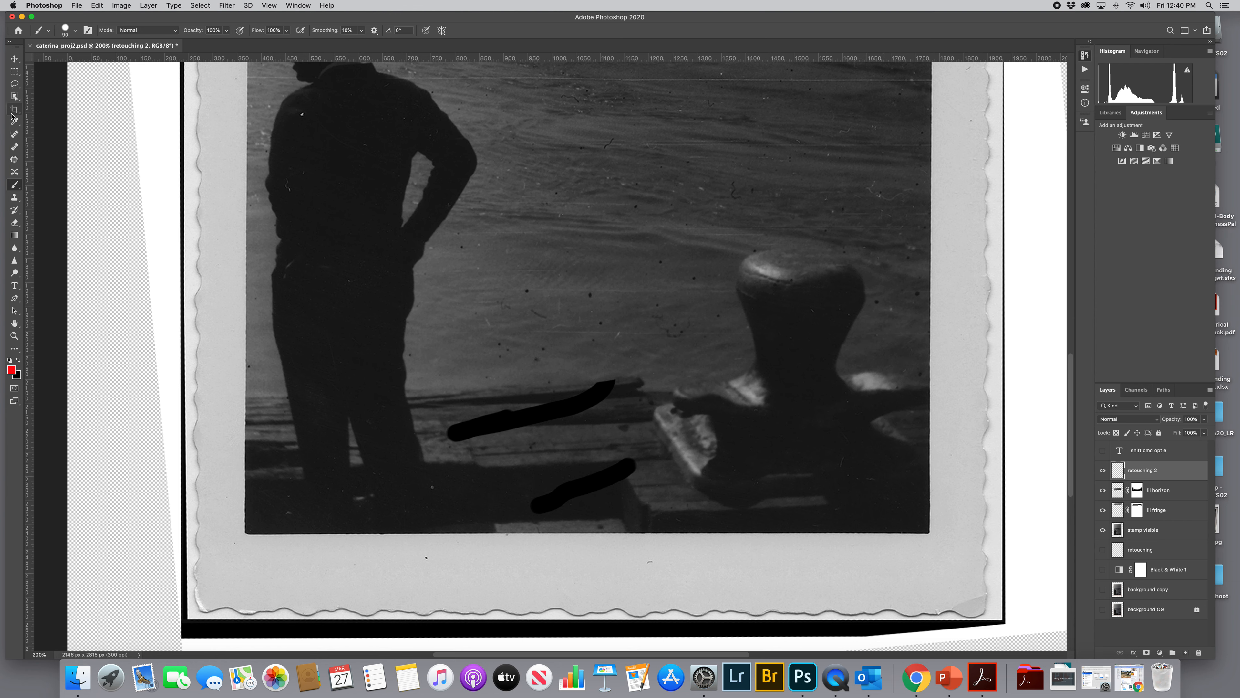
Step: Set up the Clone Stamp tool with a larger brush, sampling from Current & Below
{"action": "left_click", "coordinate": [15, 198]}
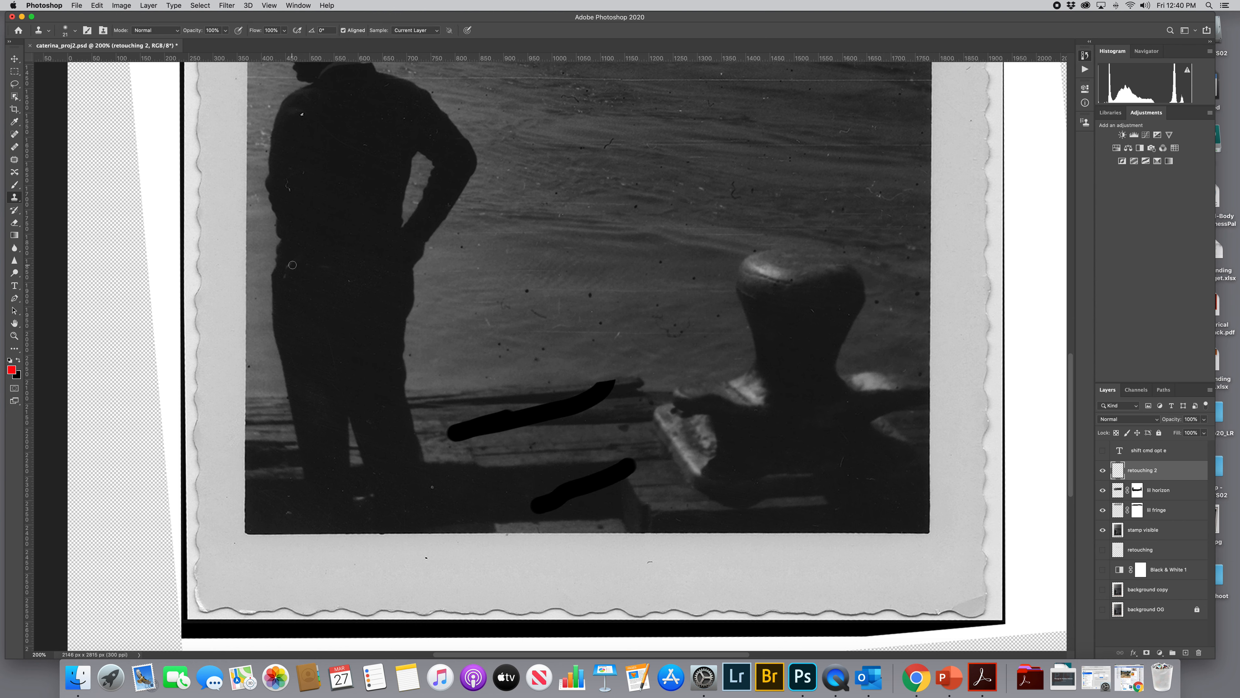
{"action": "key", "text": "bracketright"}
{"action": "key", "text": "bracketright"}
{"action": "key", "text": "bracketright"}
{"action": "key", "text": "bracketright"}
{"action": "key", "text": "bracketright"}
{"action": "key", "text": "bracketright"}
{"action": "left_click", "coordinate": [420, 30]}
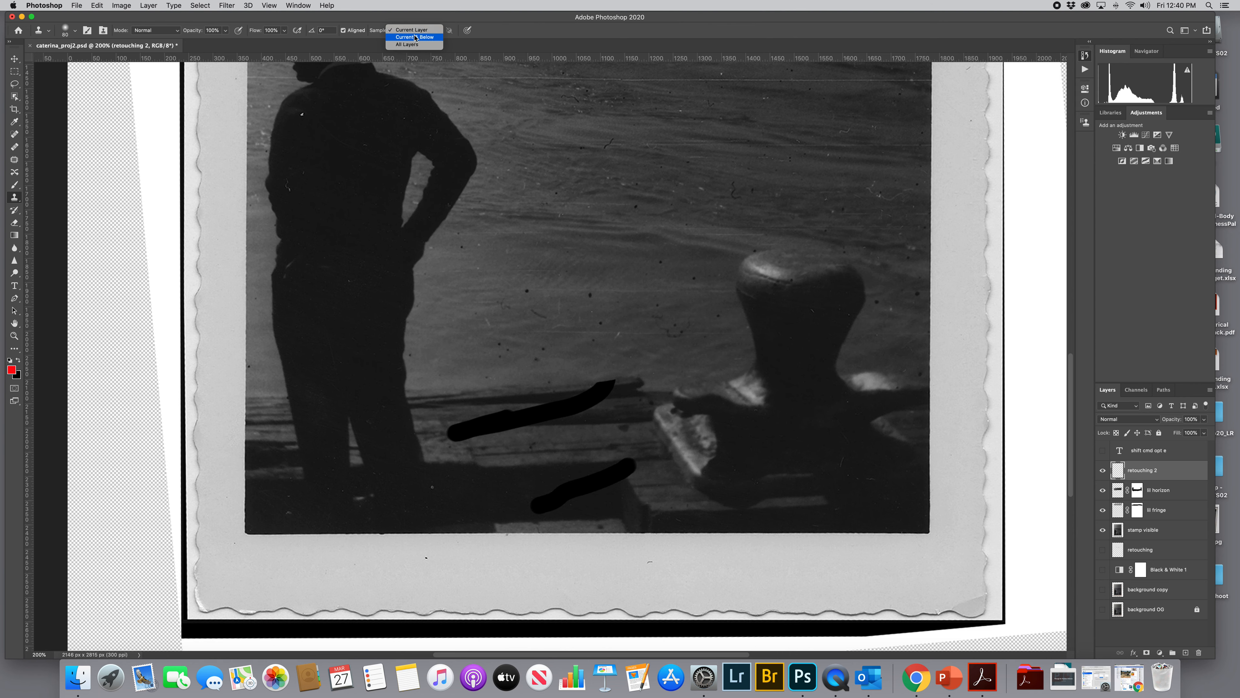
{"action": "left_click", "coordinate": [416, 37]}
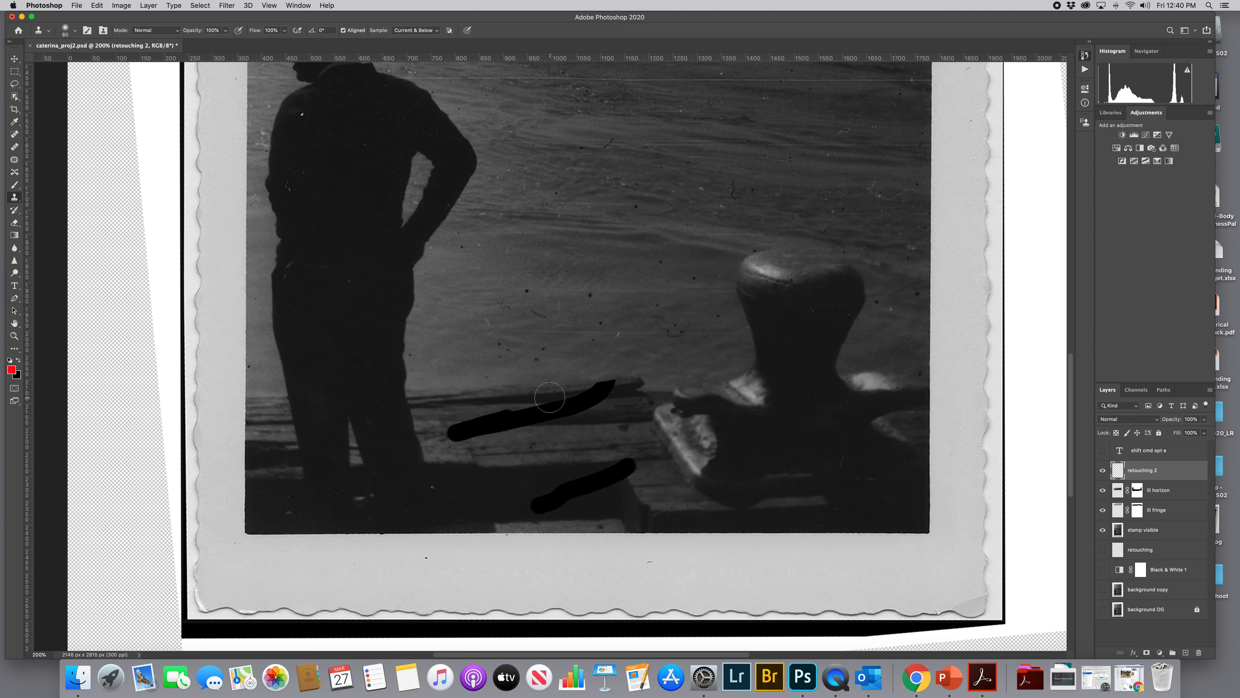
Step: Clone nearby dock planks over the middle of the upper black stroke
{"action": "key", "text": "bracketright"}
{"action": "left_click_drag", "start_coordinate": [547, 422], "coordinate": [524, 421]}
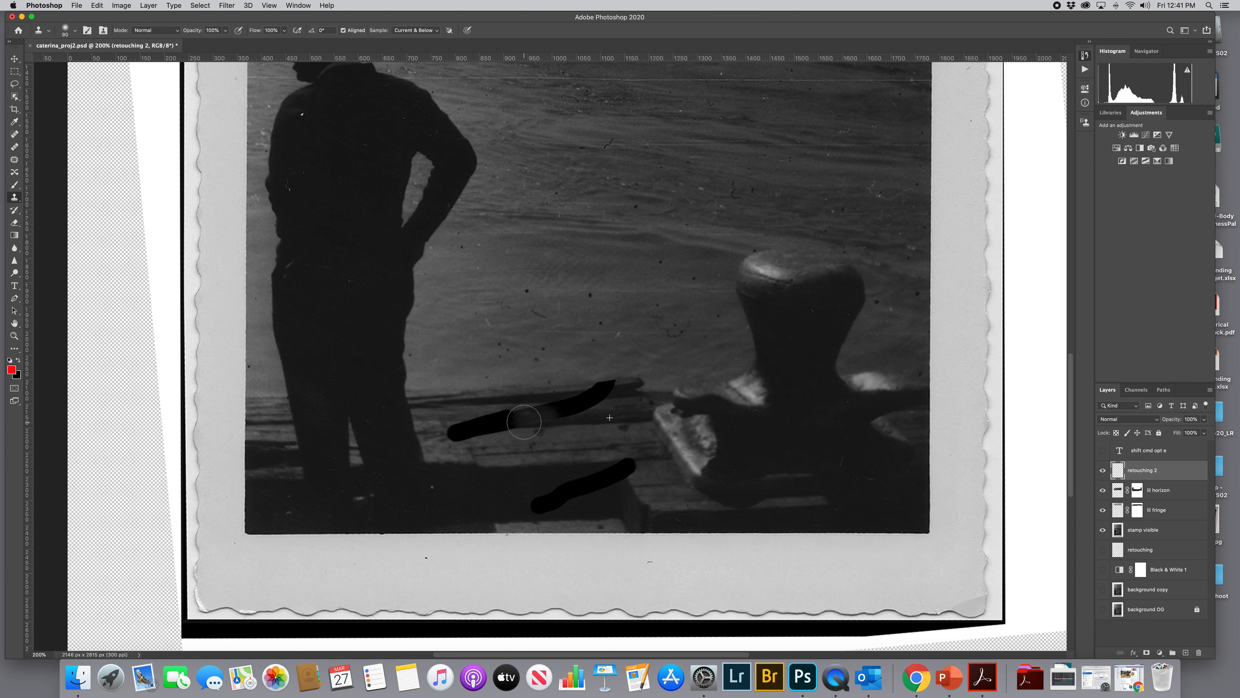
{"action": "left_click_drag", "start_coordinate": [524, 422], "coordinate": [499, 422]}
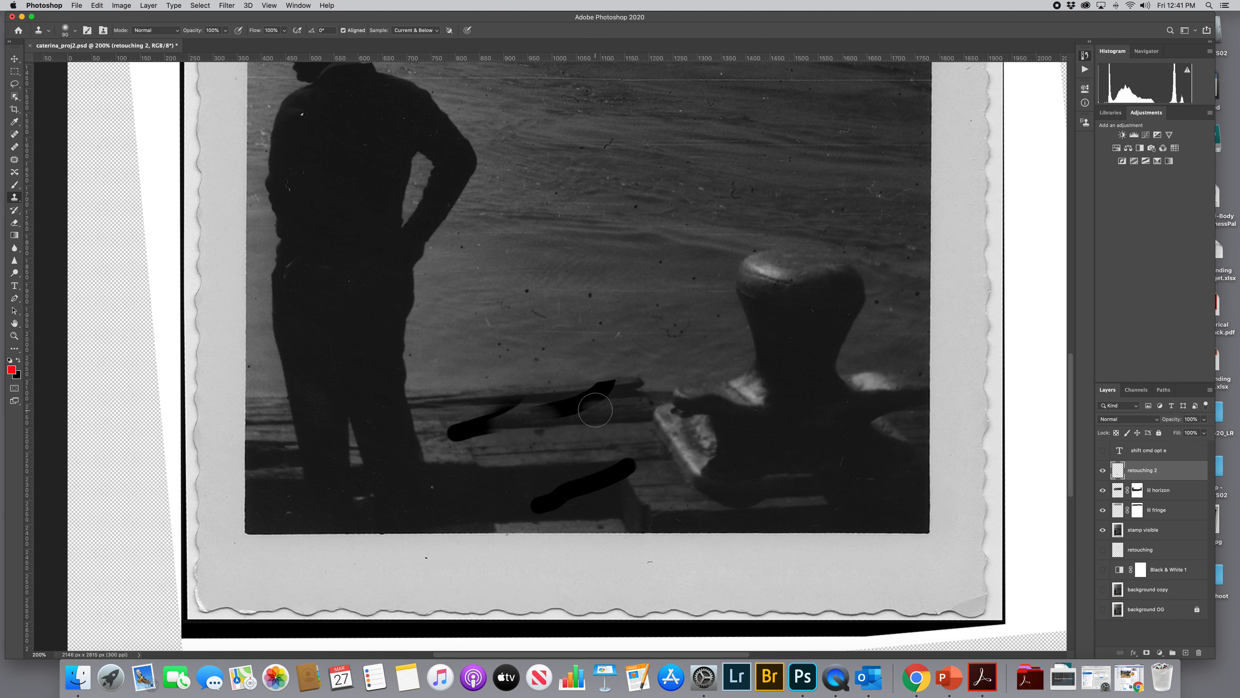
{"action": "left_click_drag", "start_coordinate": [595, 410], "coordinate": [565, 411]}
{"action": "left_click", "coordinate": [627, 420]}
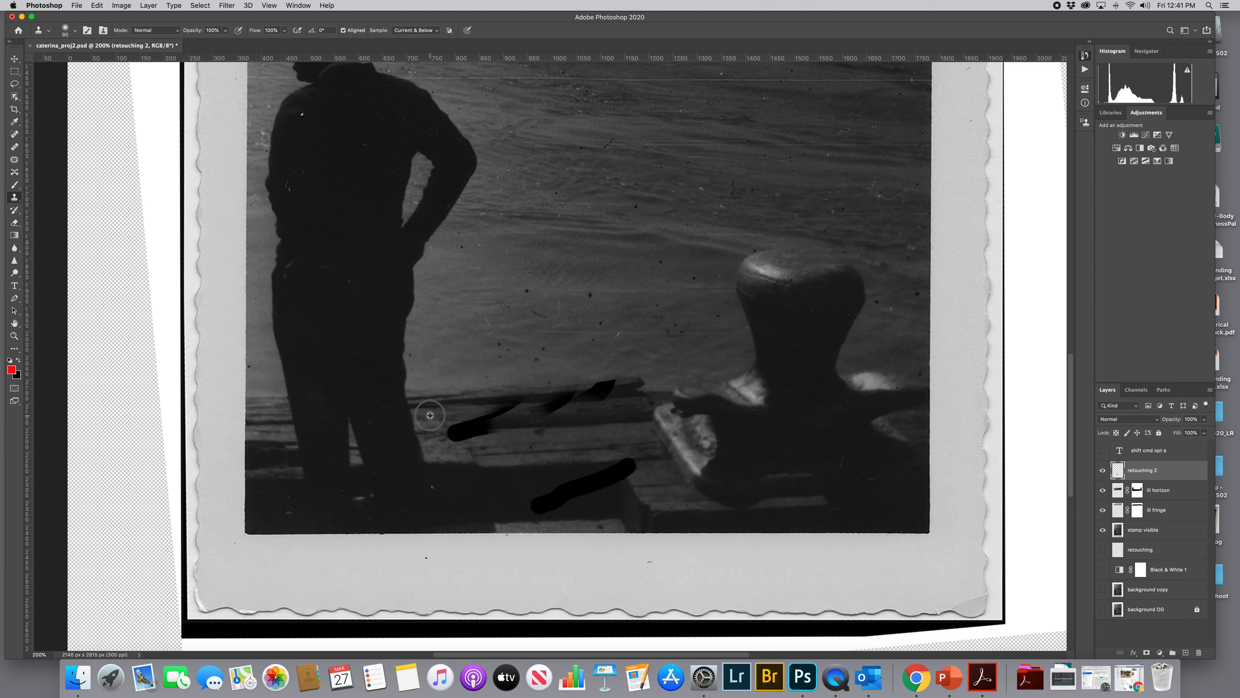
Step: Clone dock texture along the upper edge and right end of the upper black stroke, undoing patches that do not match
{"action": "left_click_drag", "start_coordinate": [459, 416], "coordinate": [466, 415]}
{"action": "key", "text": "super+z"}
{"action": "left_click_drag", "start_coordinate": [493, 403], "coordinate": [528, 402]}
{"action": "key", "text": "super+z"}
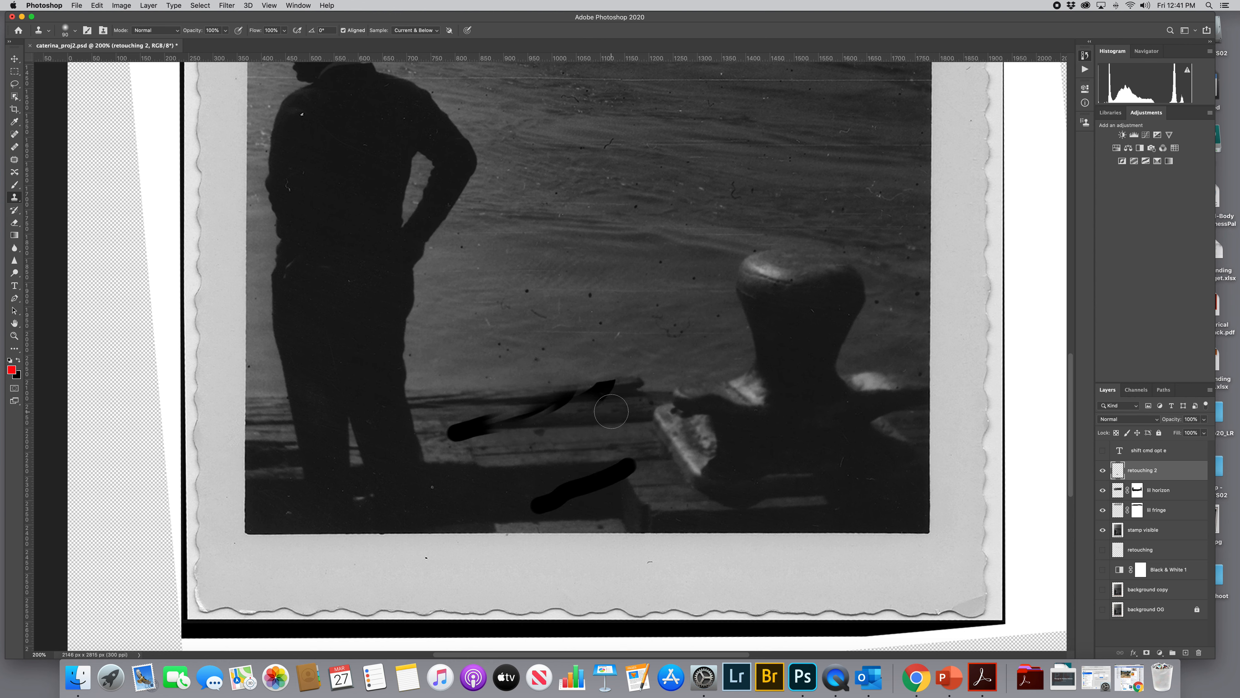
{"action": "left_click", "coordinate": [626, 408], "text": "alt"}
{"action": "left_click_drag", "start_coordinate": [621, 392], "coordinate": [617, 393]}
{"action": "key", "text": "super+z"}
{"action": "left_click", "coordinate": [632, 395], "text": "alt"}
{"action": "left_click_drag", "start_coordinate": [604, 398], "coordinate": [582, 401]}
Step: With a smaller clone brush, extend the dark beam edge rightward over the upper black stroke
{"action": "scroll", "coordinate": [623, 383], "scroll_direction": "up", "scroll_amount": 1}
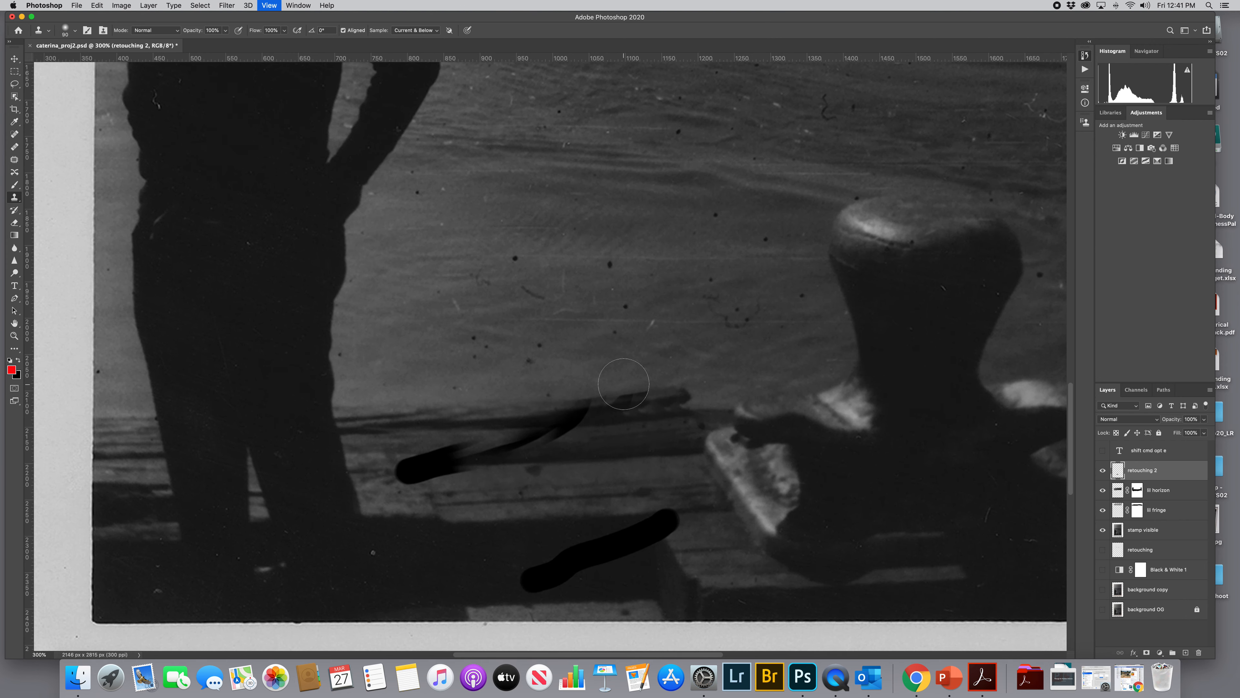
{"action": "key", "text": "bracketleft"}
{"action": "key", "text": "bracketleft"}
{"action": "key", "text": "bracketleft"}
{"action": "left_click", "coordinate": [501, 415], "text": "alt"}
{"action": "left_click_drag", "start_coordinate": [555, 410], "coordinate": [655, 398]}
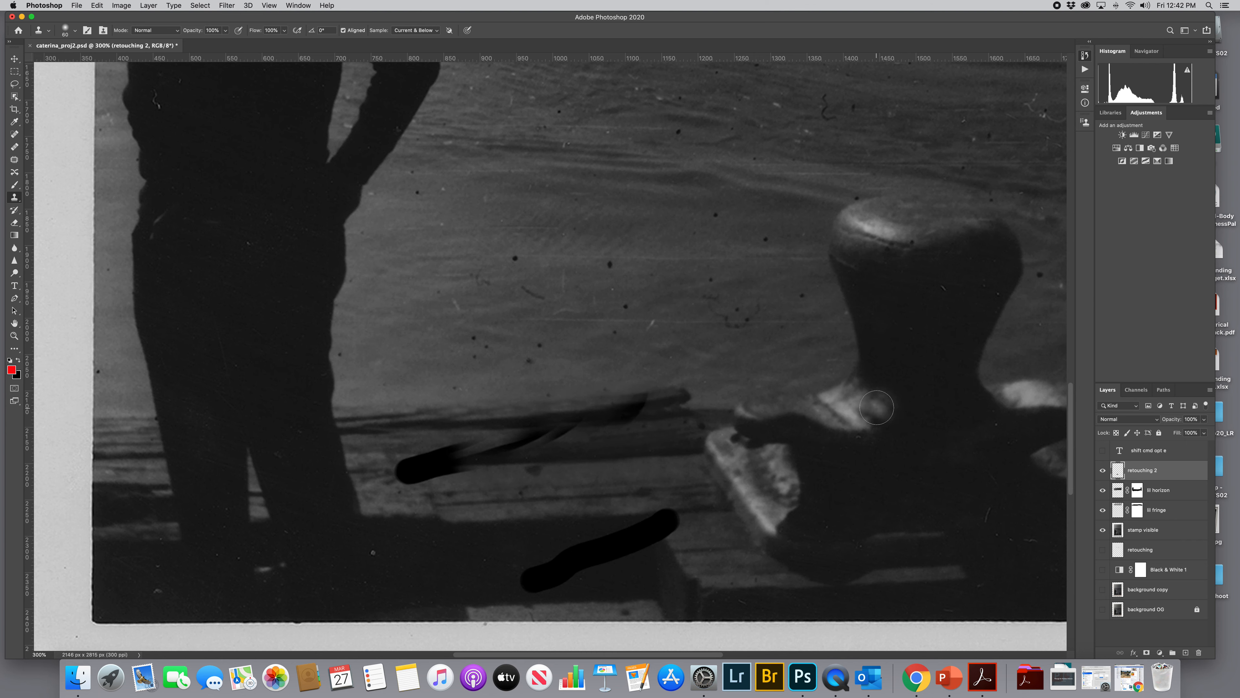
{"action": "left_click", "coordinate": [705, 399]}
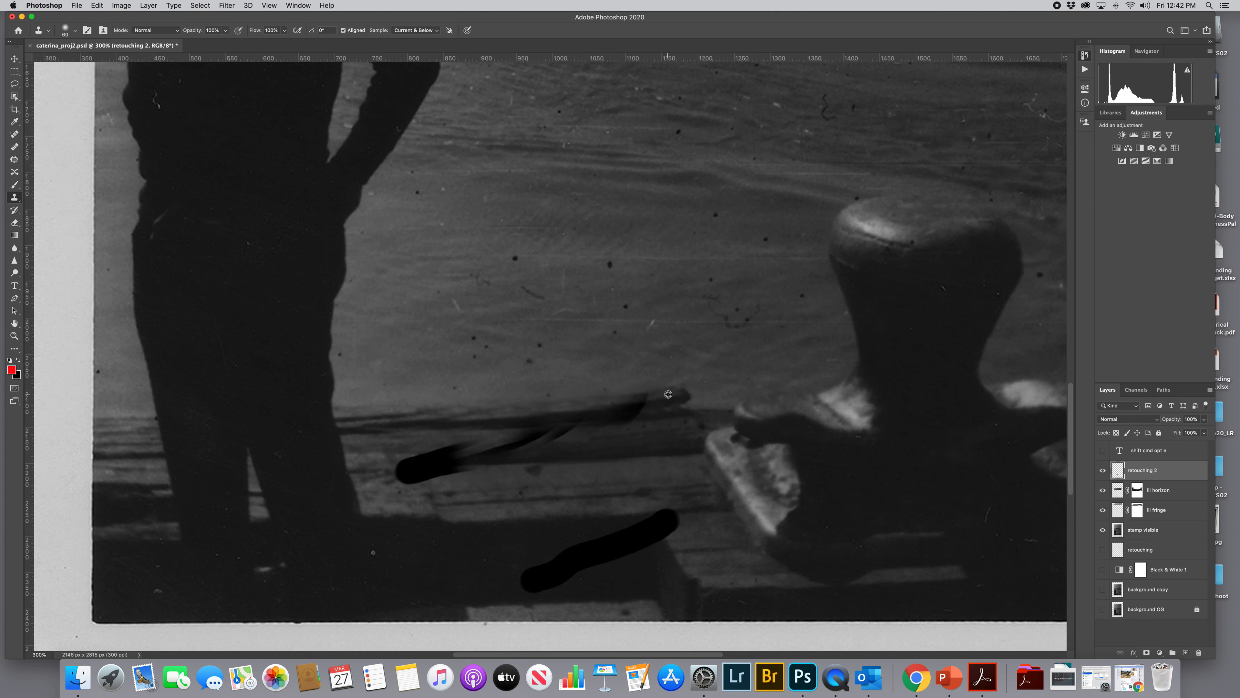
Step: Resample the beam at both sides and clone it across the remaining gap in its middle and right part
{"action": "left_click", "coordinate": [664, 397], "text": "alt"}
{"action": "left_click", "coordinate": [482, 417], "text": "alt"}
{"action": "left_click_drag", "start_coordinate": [525, 414], "coordinate": [536, 414]}
{"action": "left_click", "coordinate": [628, 400], "text": "alt"}
{"action": "left_click_drag", "start_coordinate": [590, 405], "coordinate": [567, 409]}
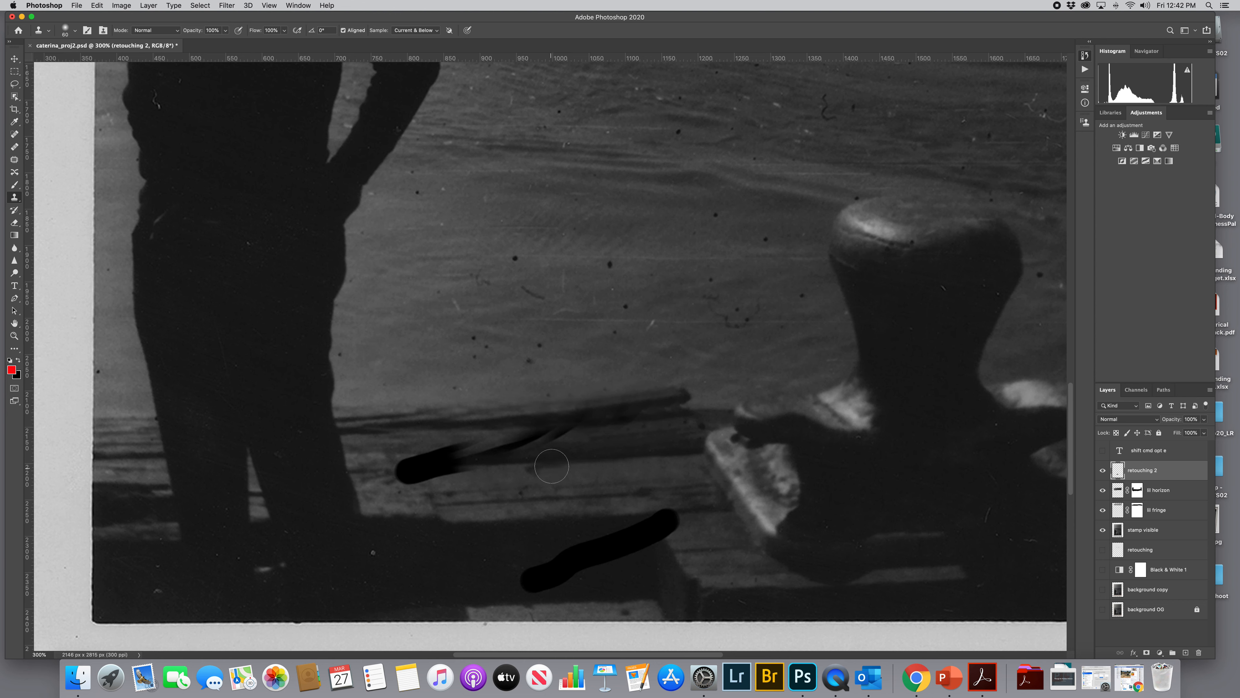
Step: Clone wood texture over the right tip of the lower black stroke, undoing the first pass and using a smaller brush
{"action": "left_click", "coordinate": [676, 559], "text": "alt"}
{"action": "mouse_move", "coordinate": [662, 536]}
{"action": "left_mouse_down"}
{"action": "mouse_move", "coordinate": [652, 518]}
{"action": "mouse_move", "coordinate": [685, 524]}
{"action": "left_mouse_up"}
{"action": "key", "text": "super+z"}
{"action": "key", "text": "bracketleft"}
{"action": "key", "text": "bracketleft"}
{"action": "key", "text": "bracketleft"}
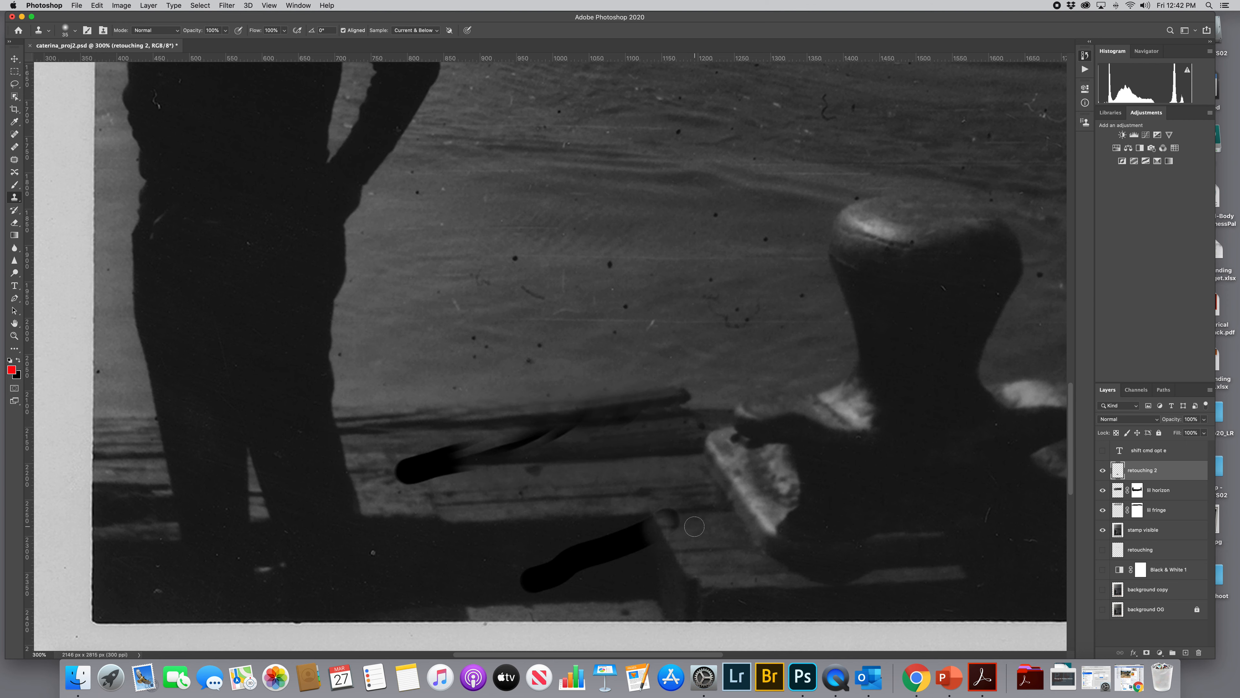
{"action": "left_click", "coordinate": [695, 526], "text": "alt"}
{"action": "left_click_drag", "start_coordinate": [677, 525], "coordinate": [681, 522]}
{"action": "left_click", "coordinate": [704, 513], "text": "alt"}
Step: Compare the photo with retouching 2 hidden and shown, and erase that layer's cloned strip along the upper beam with a larger eraser
{"action": "left_click", "coordinate": [1103, 471]}
{"action": "left_click", "coordinate": [1103, 471]}
{"action": "left_click", "coordinate": [1103, 471]}
{"action": "left_click", "coordinate": [1103, 471]}
{"action": "key", "text": "e"}
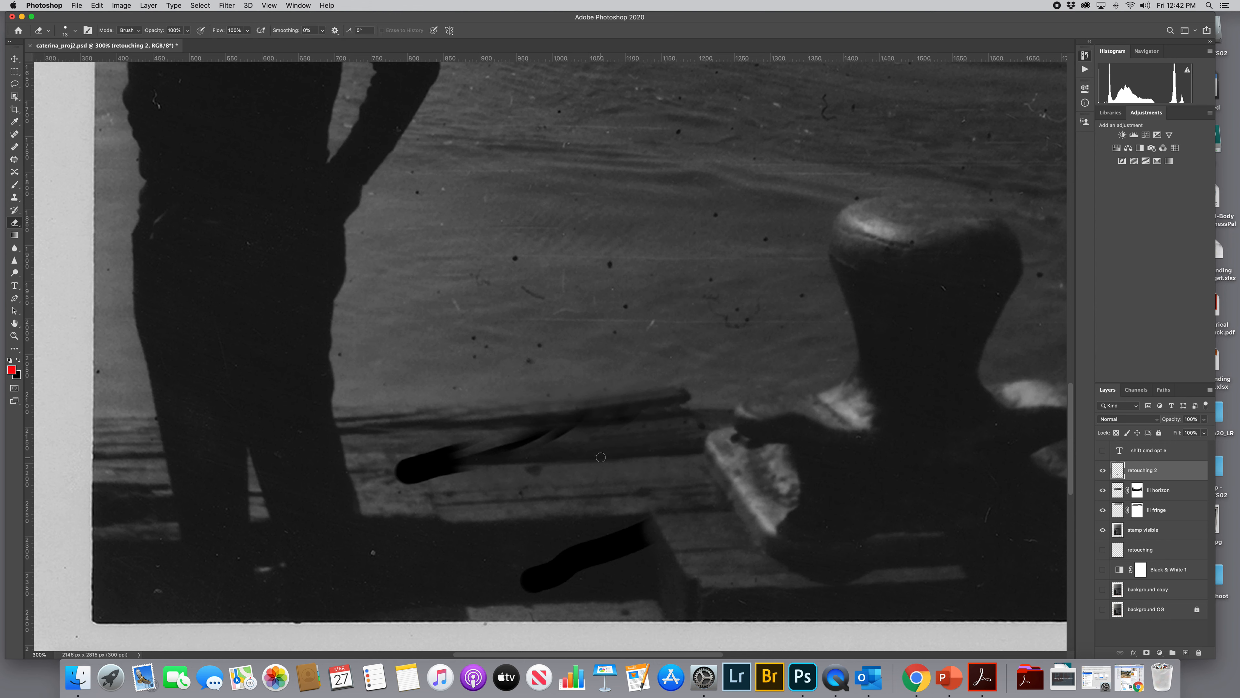
{"action": "key", "text": "bracketright"}
{"action": "key", "text": "bracketright"}
{"action": "key", "text": "bracketright"}
{"action": "left_click_drag", "start_coordinate": [477, 416], "coordinate": [686, 391]}
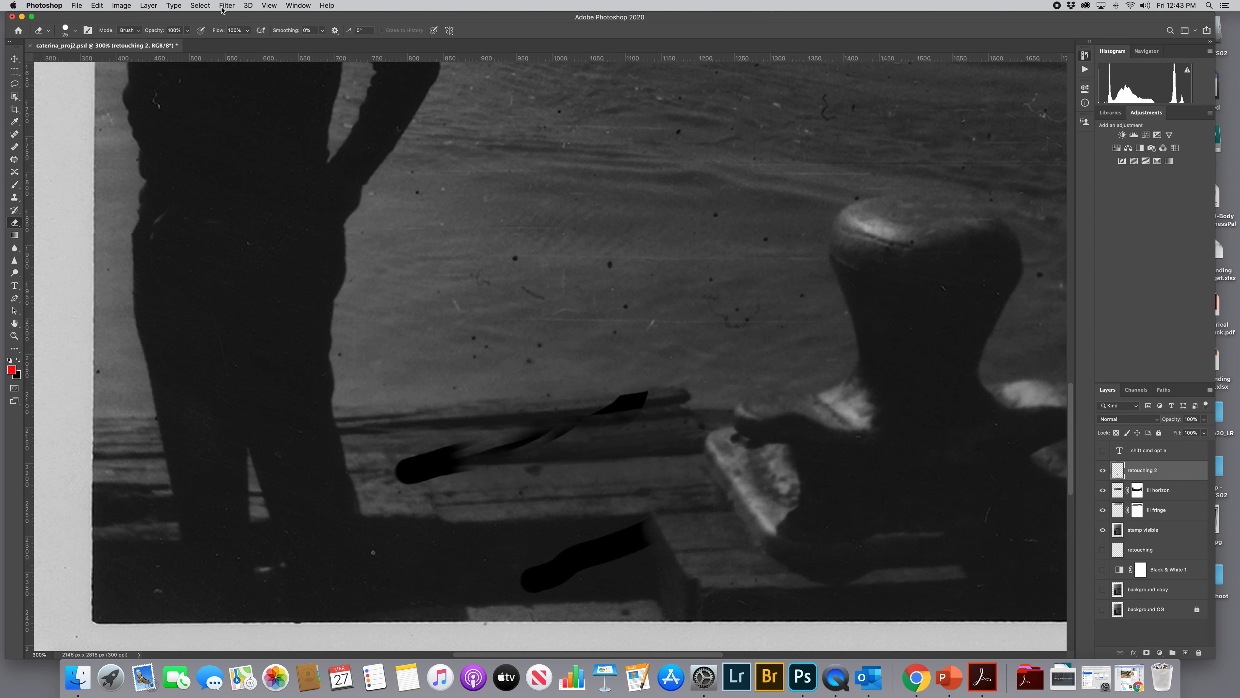
{"action": "key", "text": "s"}
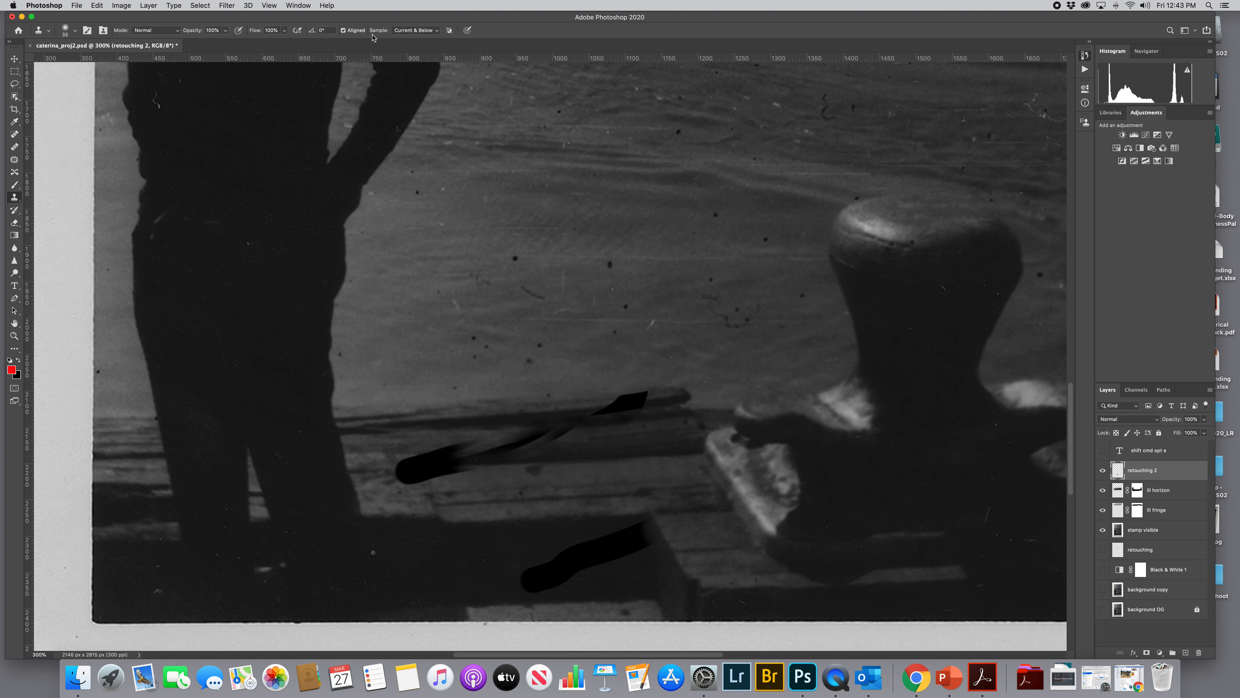